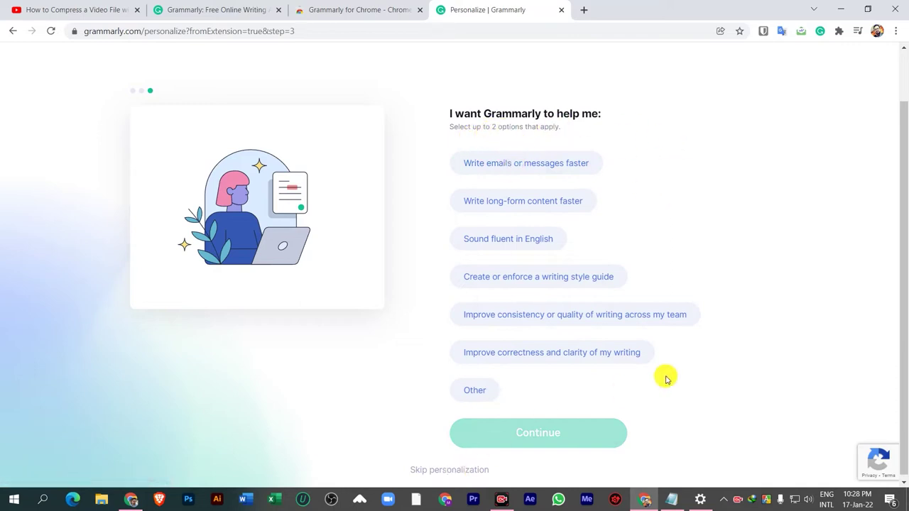
- Choose "Write emails or messages faster" and "Improve correctness and clarity of my writing" as the personalization goals and continue
left_click(518, 167)
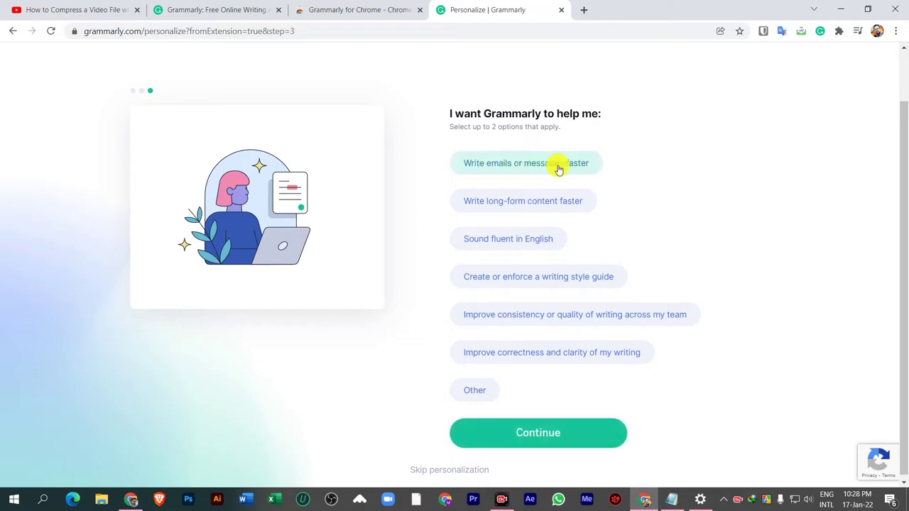
left_click(515, 355)
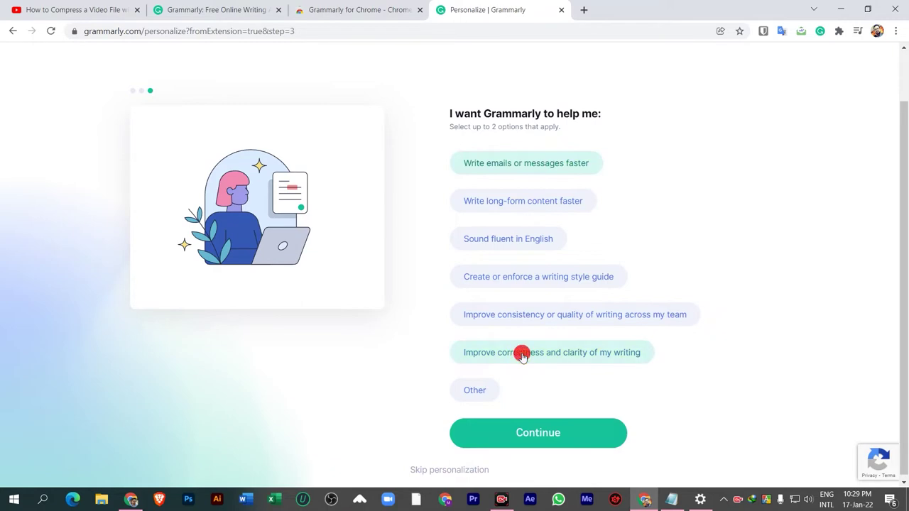
left_click(565, 428)
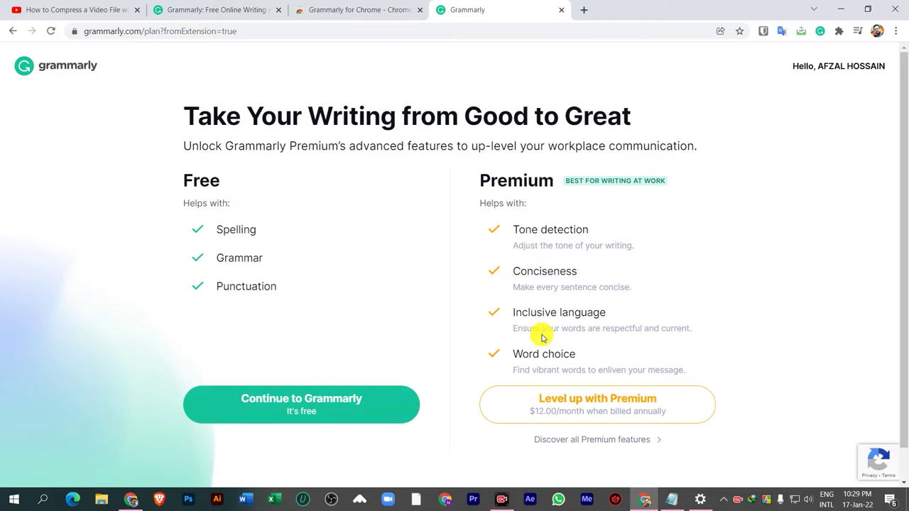
- Continue to Grammarly with the free plan and skip the editor's introductory tour
left_click(284, 405)
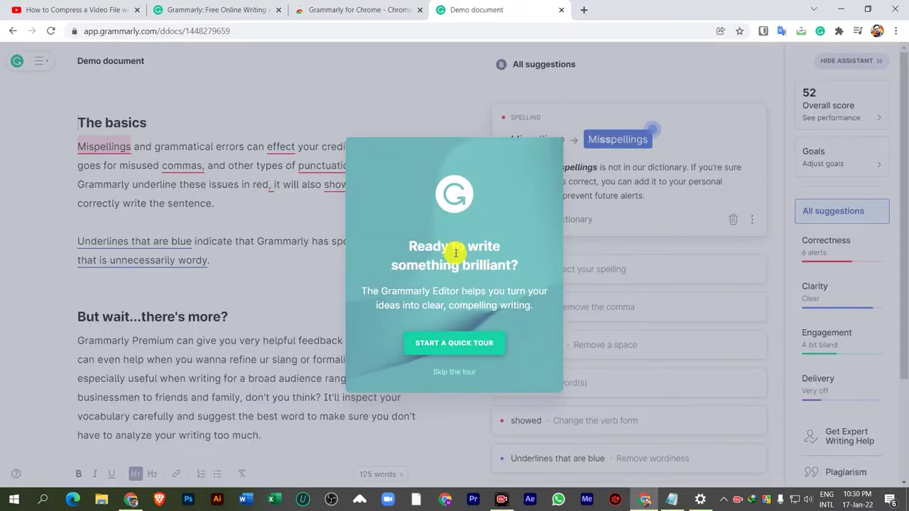
left_click(451, 371)
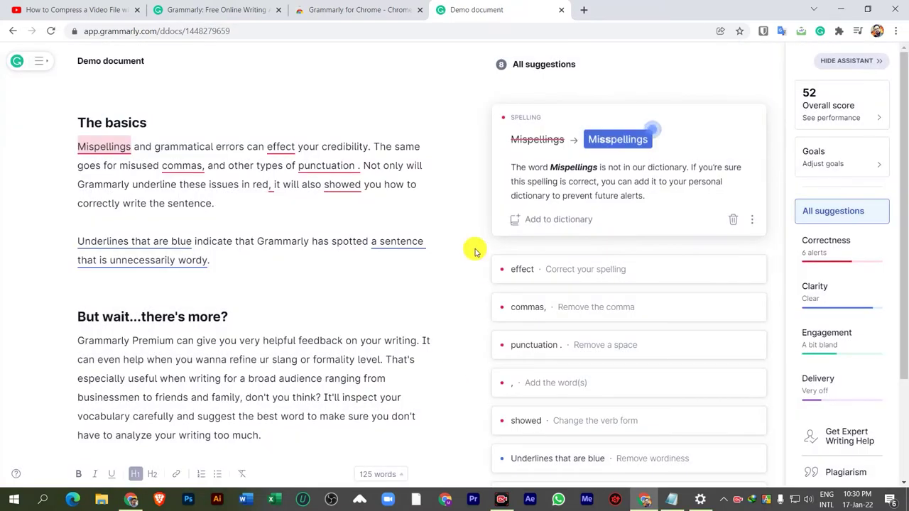
- Look through the demo document and its suggestions, and accept the spelling corrections "Misspellings" and "affect" in the first sentence
scroll(473, 249, "down", 2)
scroll(462, 288, "up", 2)
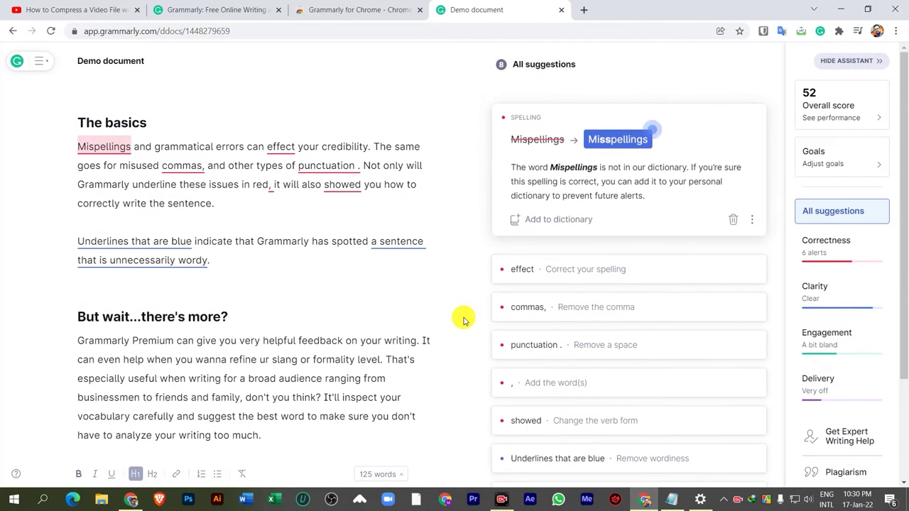
scroll(462, 258, "down", 2)
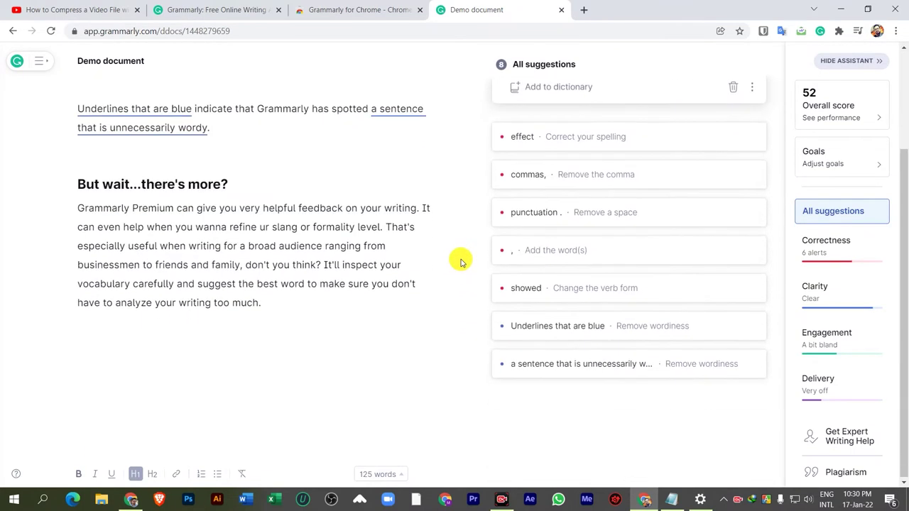
scroll(448, 305, "up", 2)
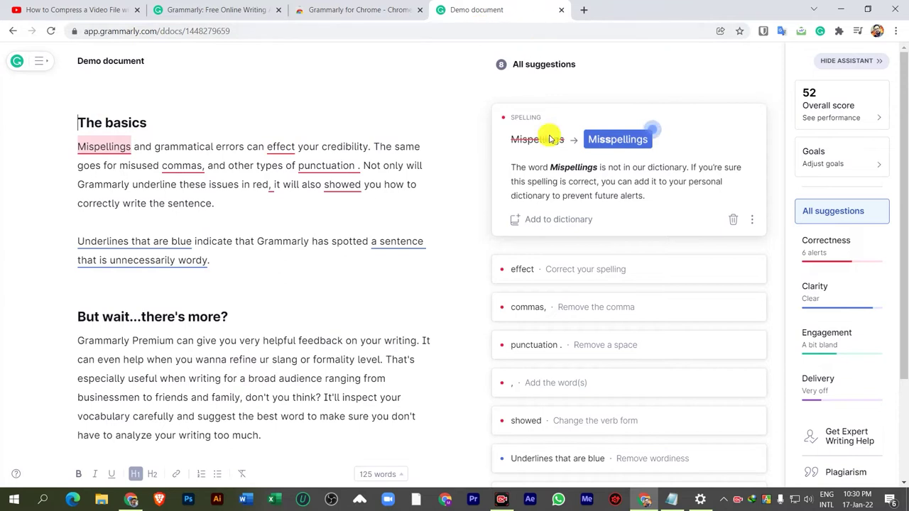
scroll(426, 299, "down", 2)
scroll(398, 301, "up", 2)
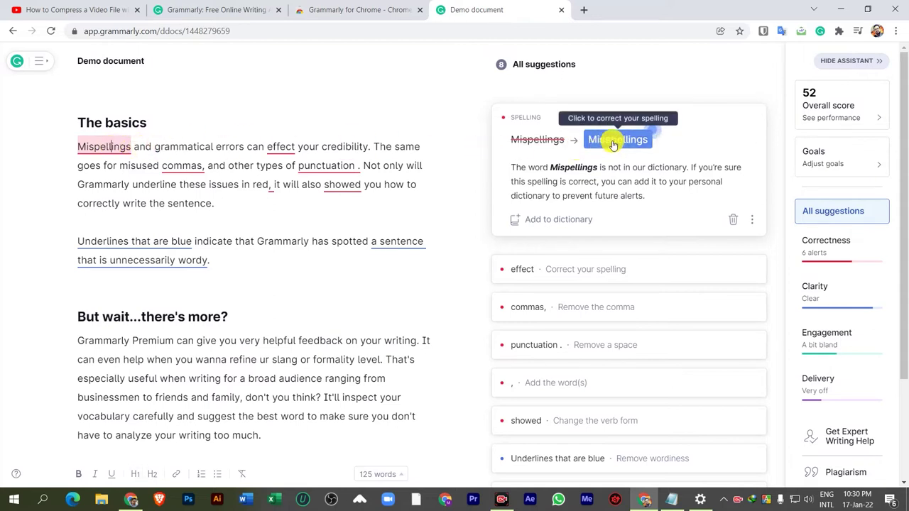
left_click(617, 141)
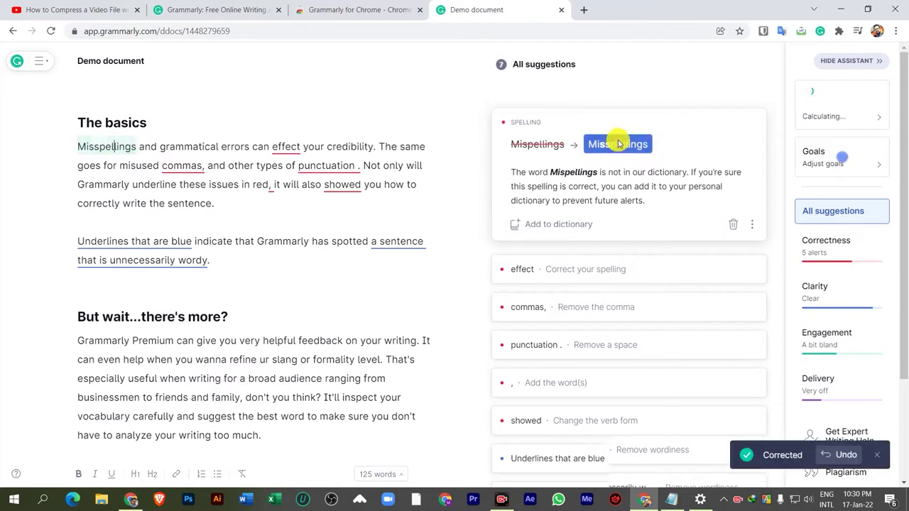
left_click(282, 146)
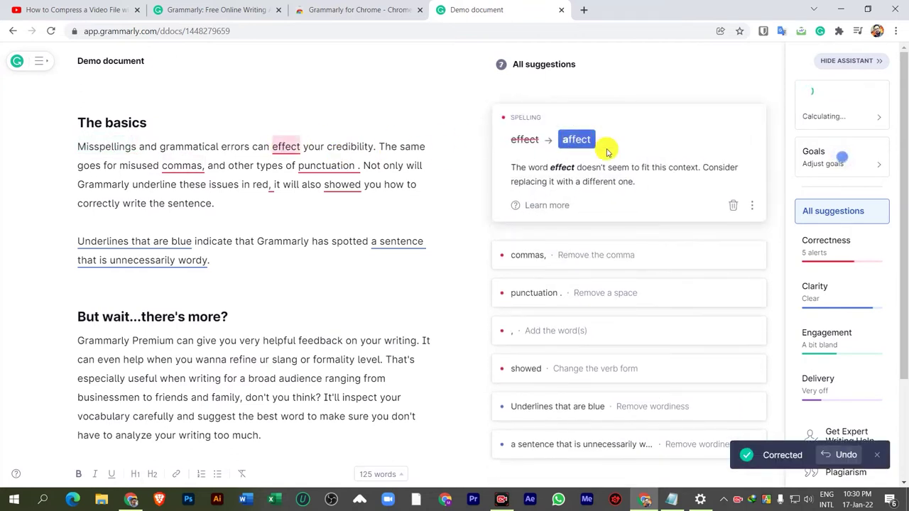
left_click(578, 141)
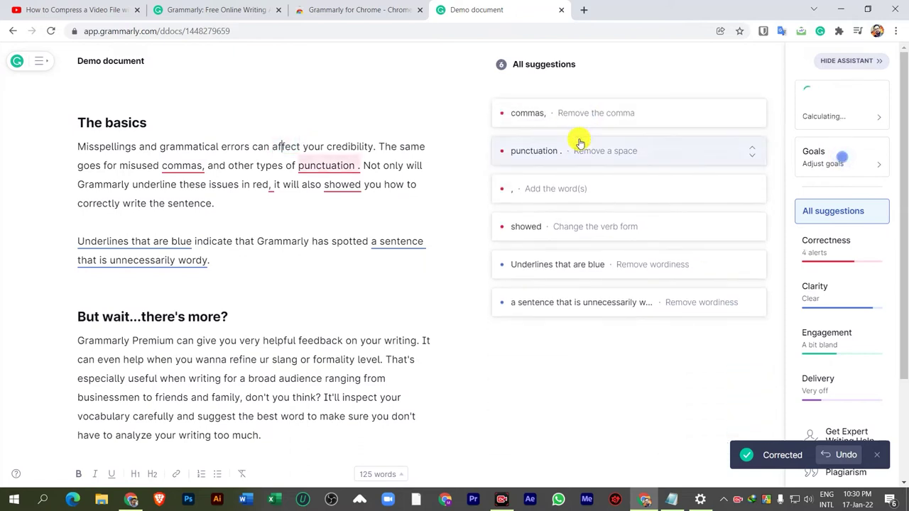
- Accept the conciseness suggestion "Blue underlines" at the start of the second paragraph
scroll(355, 204, "down", 2)
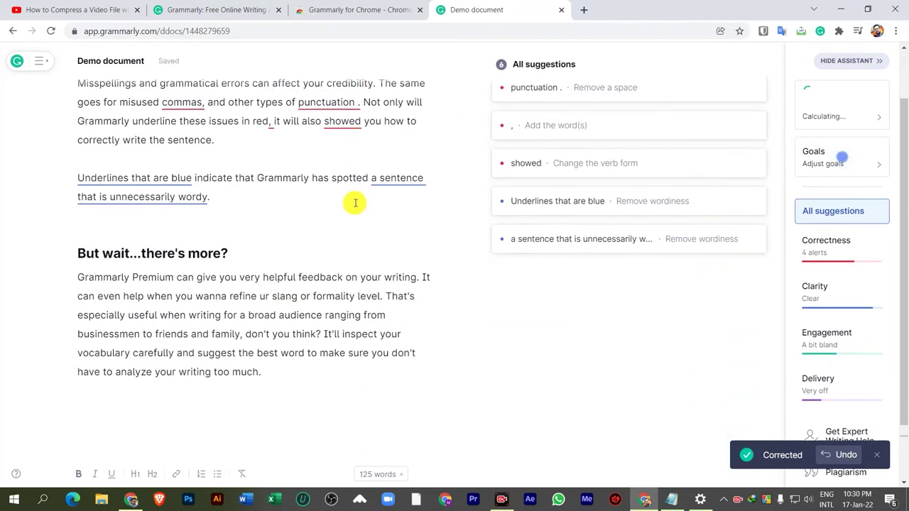
scroll(368, 193, "up", 2)
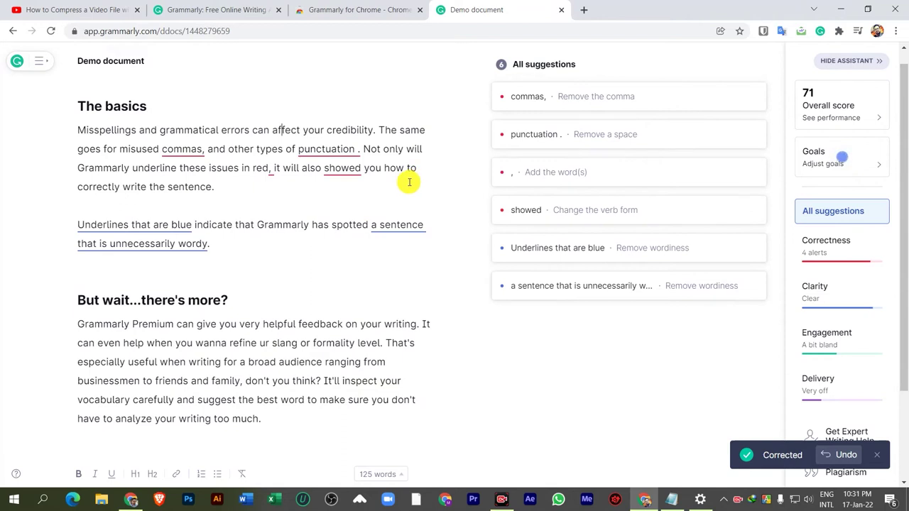
left_click_drag(78, 225, 194, 224)
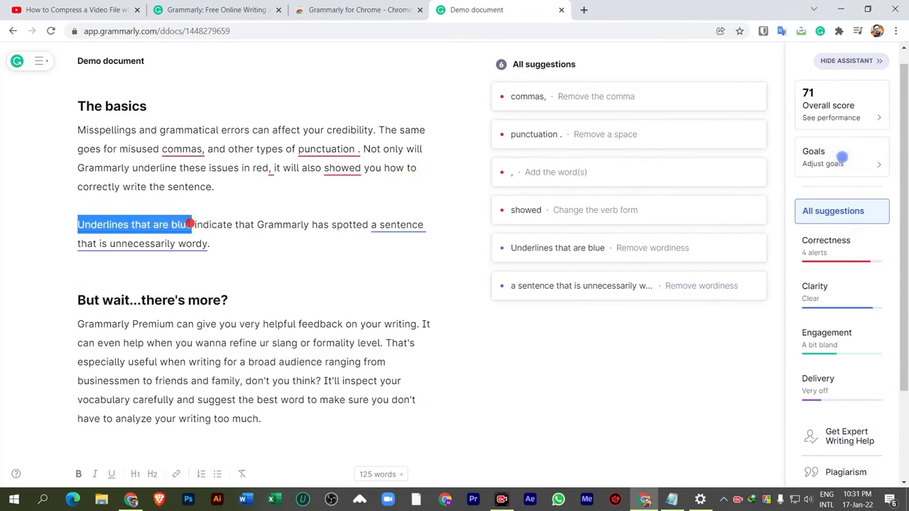
left_click(95, 220)
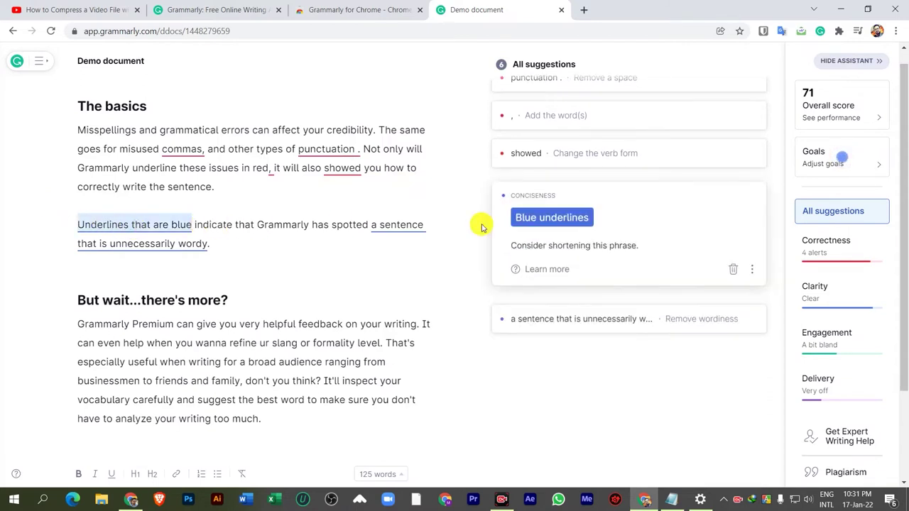
left_click(571, 217)
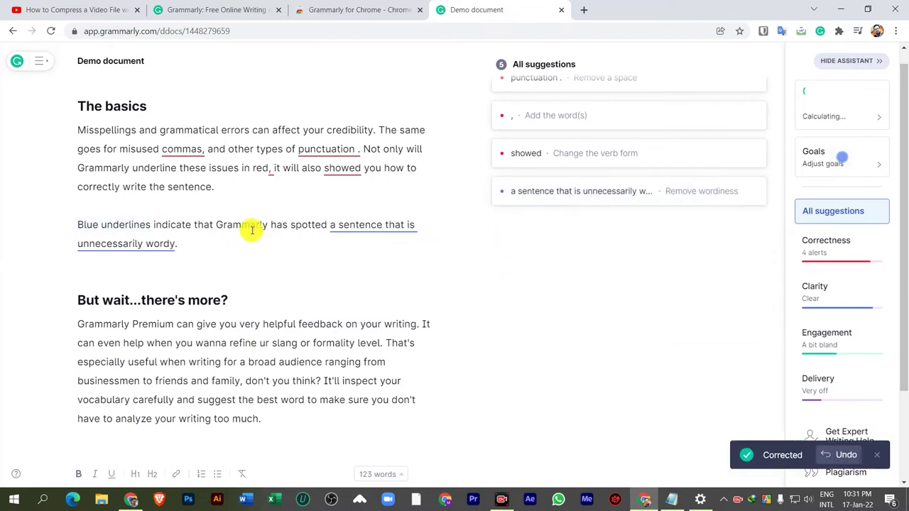
- Accept the conciseness suggestion "an unnecessarily wordy sentence" for the underlined end of the second paragraph
left_click_drag(330, 227, 340, 249)
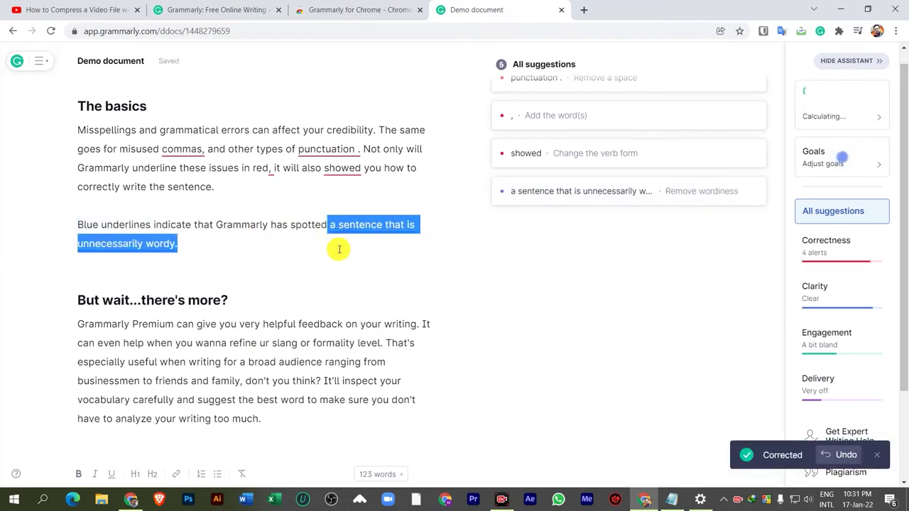
left_click(367, 249)
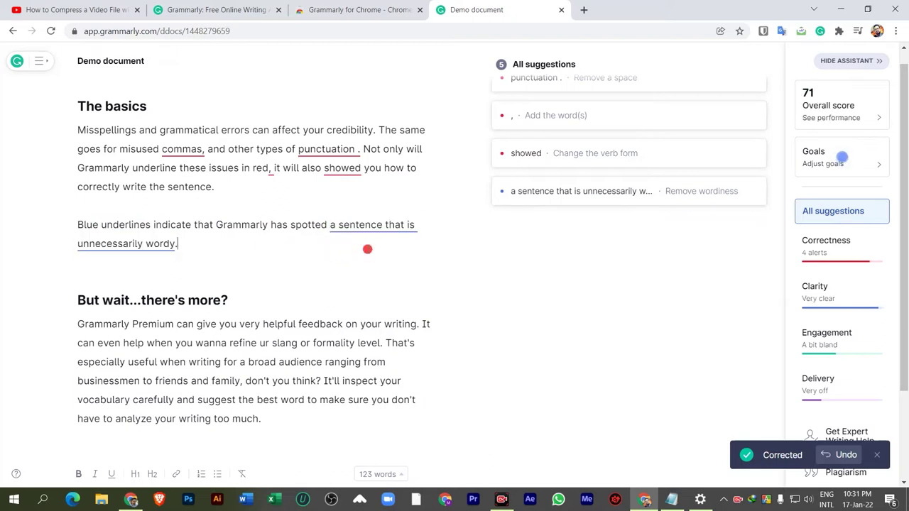
left_click(367, 227)
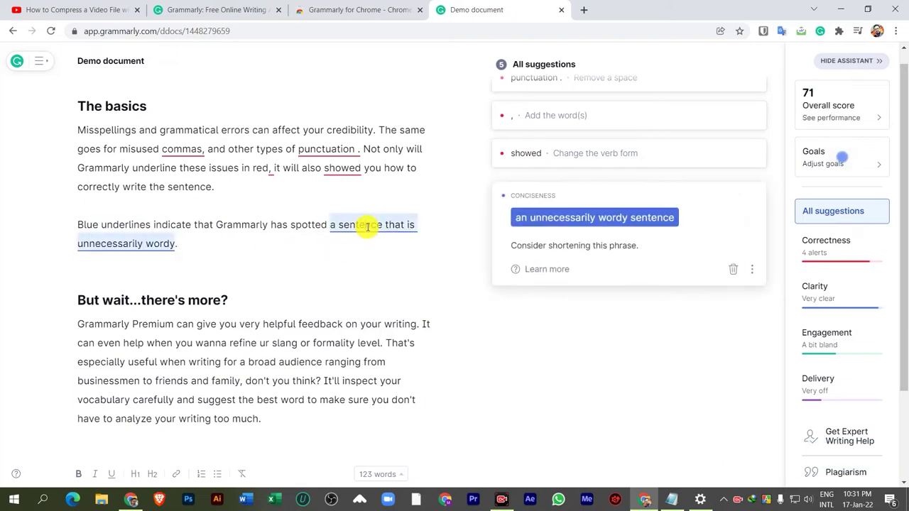
left_click(547, 220)
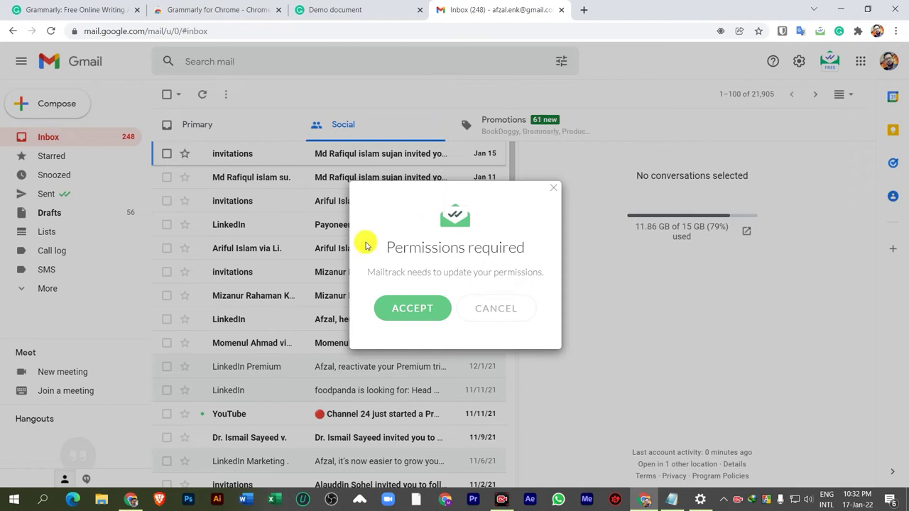
- Switch to Gmail, accept Mailtrack's permissions request, and decline Grammarly's quick tour in a new message
left_click(410, 311)
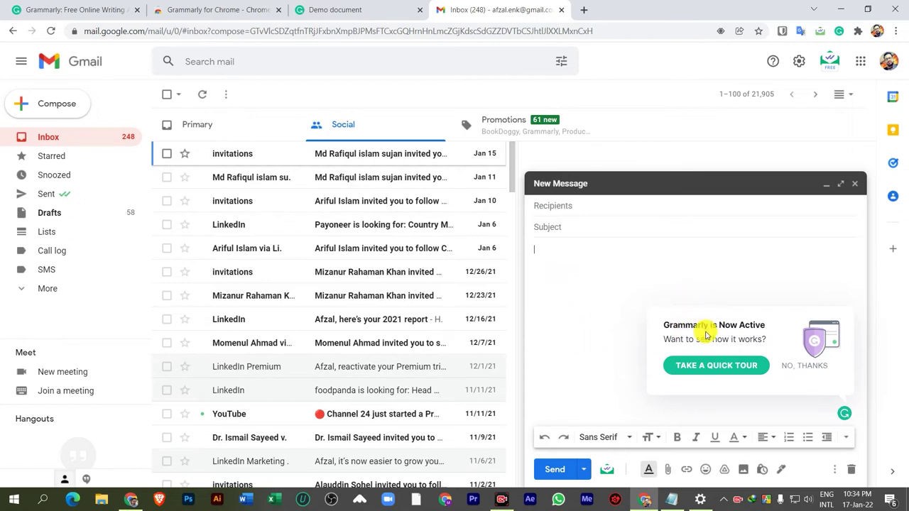
left_click(810, 367)
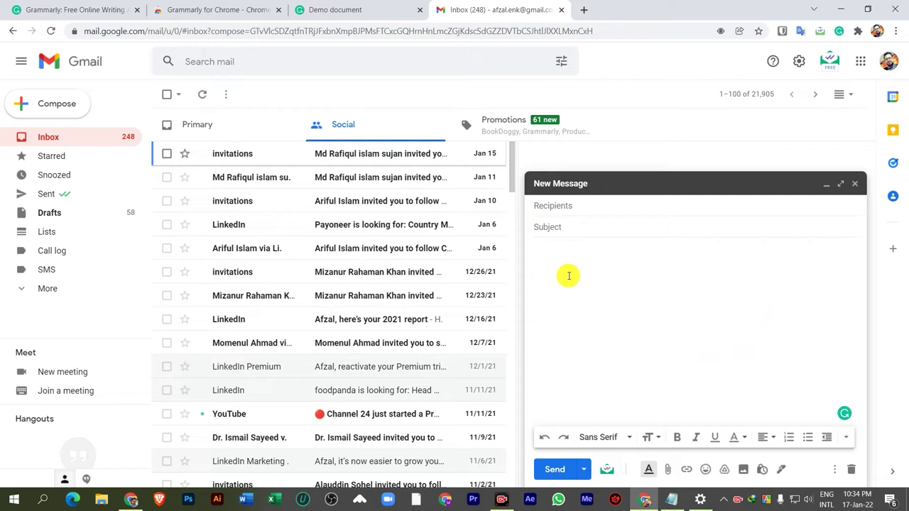
- Fill the new message body with the error-filled sample self-introduction, including "I'm forteen and I life in Germany" and "My hobbys are go to discos"
left_click(565, 249)
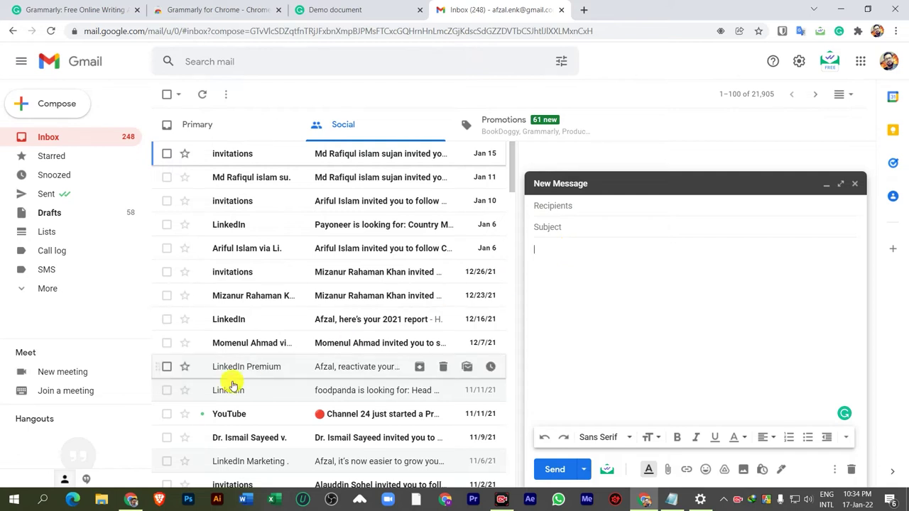
type("My name is Susan. I'm forteen and I life in Germany. My hobbys are go to discos and jogging, sometimes I hear music in the radio. In the July I go swimming in a sea. I haven't any brothers or sisters. We take busses to scool. I visit year 9 at my school. My birthday is on Friday. I hope I will become a new guitar.  I'm looking forward to get a e-mail from you.")
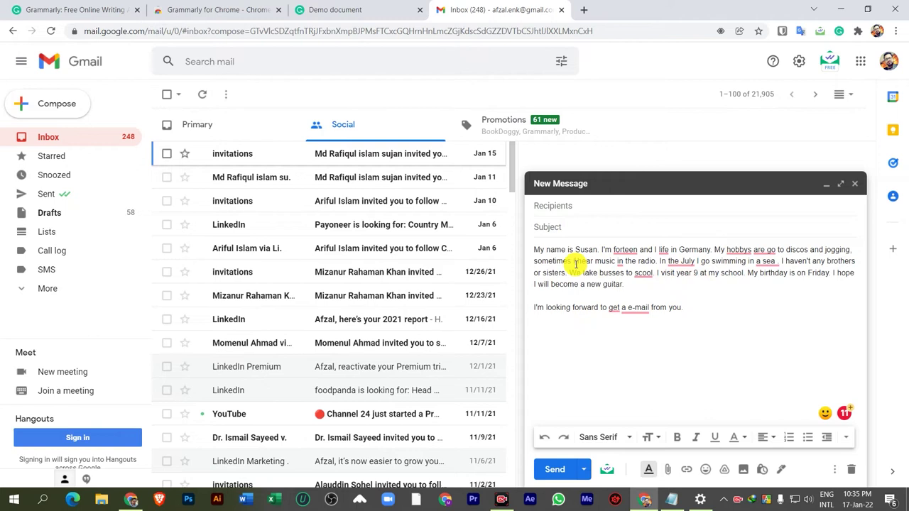
left_click(574, 261)
- Accept Grammarly's corrections "fourteen", "live" and "hobbies" in the opening sentences of the message
mouse_move(847, 417)
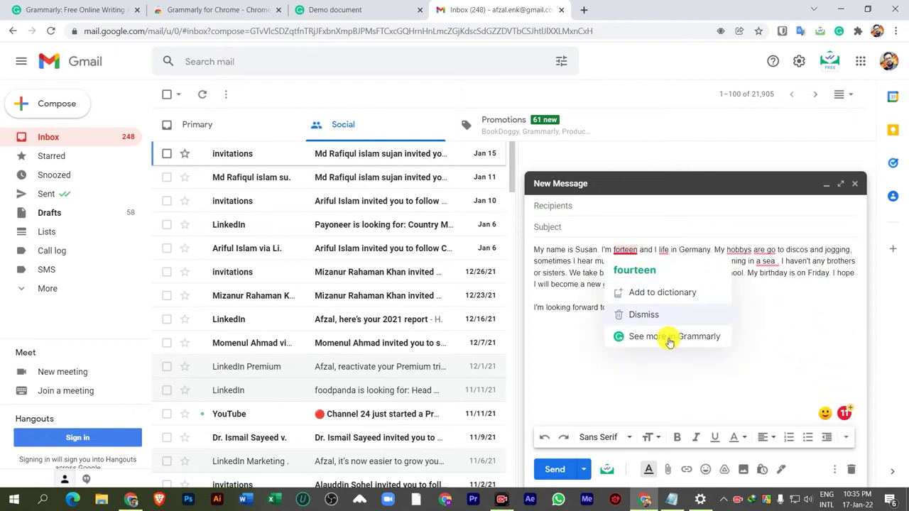
mouse_move(624, 245)
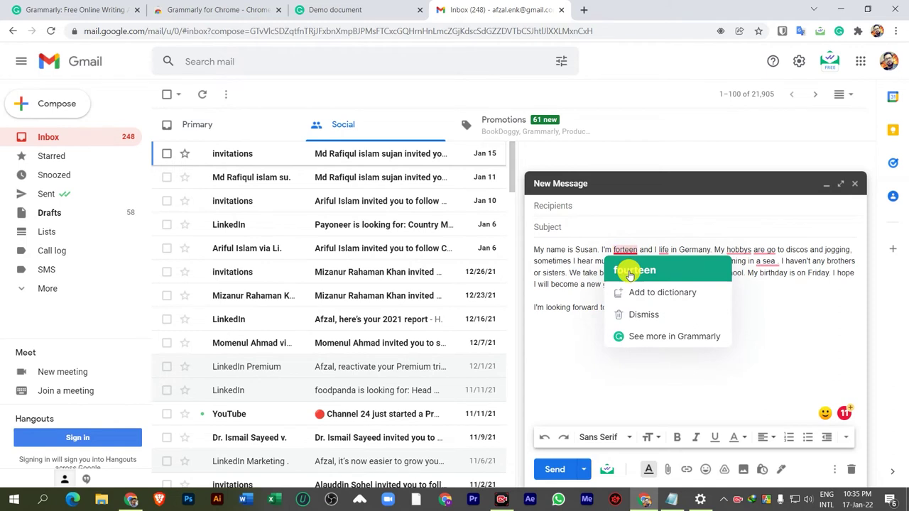
left_click(630, 275)
mouse_move(668, 247)
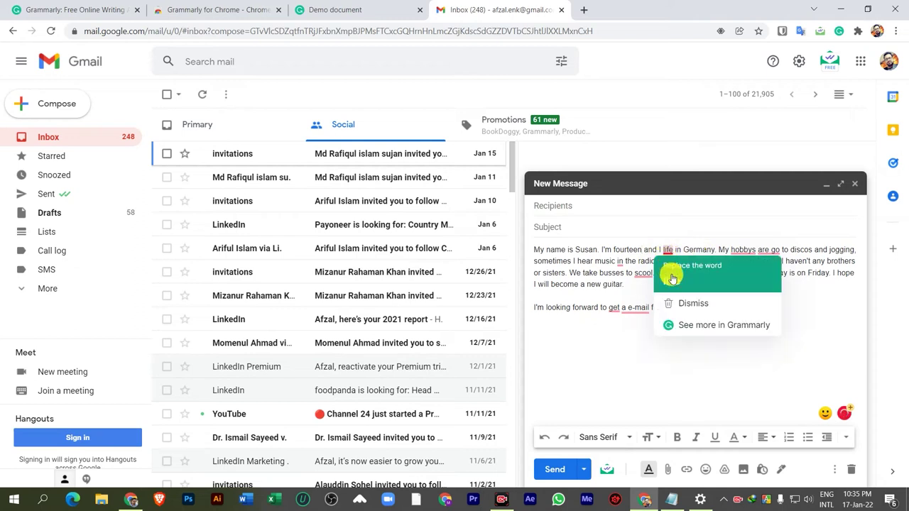
left_click(672, 279)
mouse_move(747, 250)
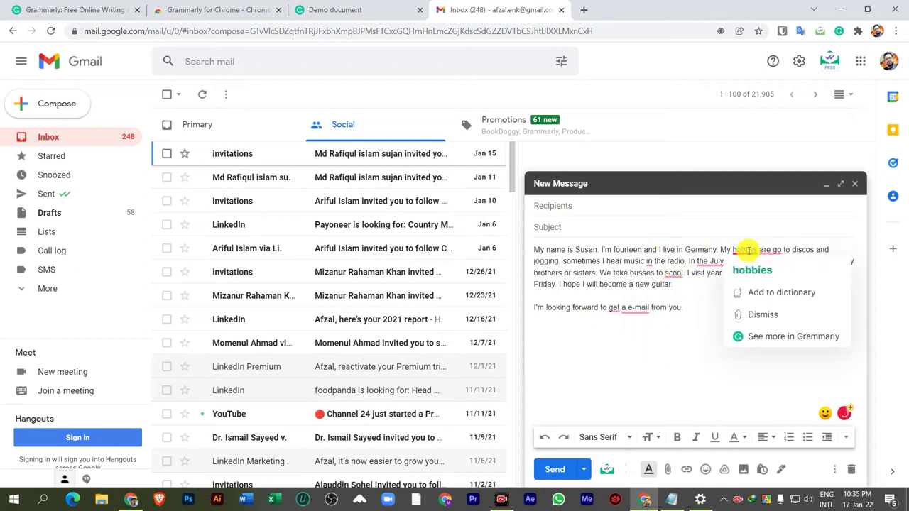
left_click(751, 270)
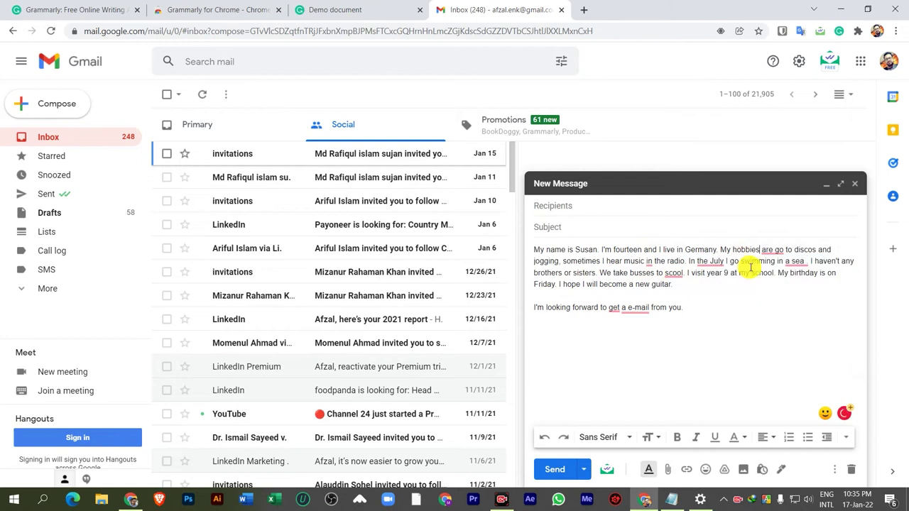
- Accept Grammarly's corrections "are going" after "hobbies", "July" without the article, and "school" for the misspelled word in the message
mouse_move(775, 250)
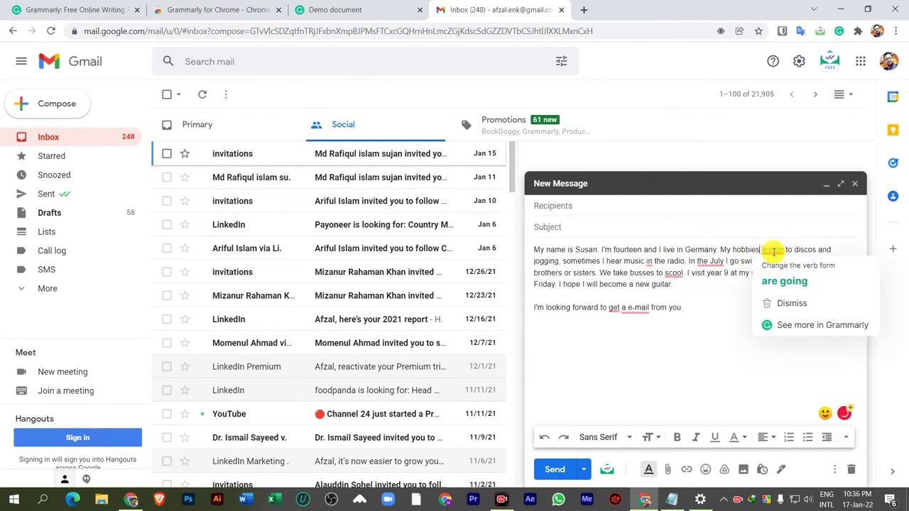
left_click(785, 282)
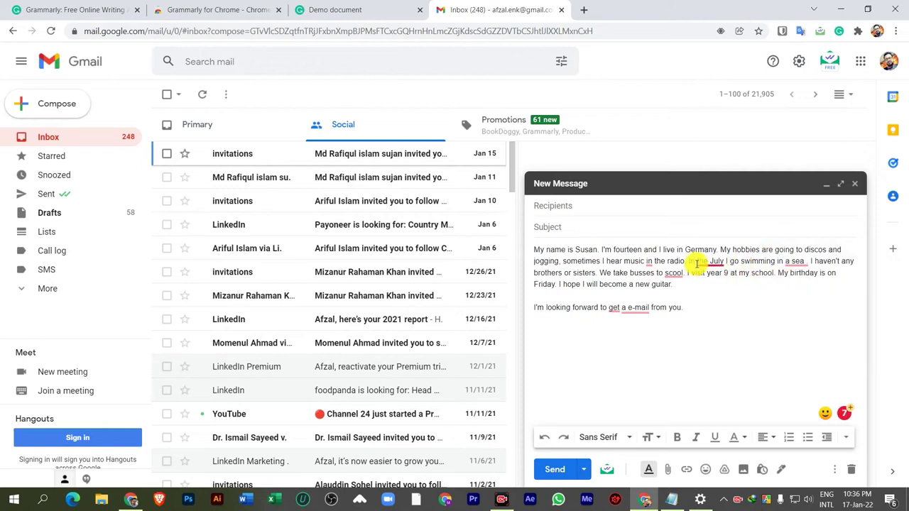
mouse_move(706, 261)
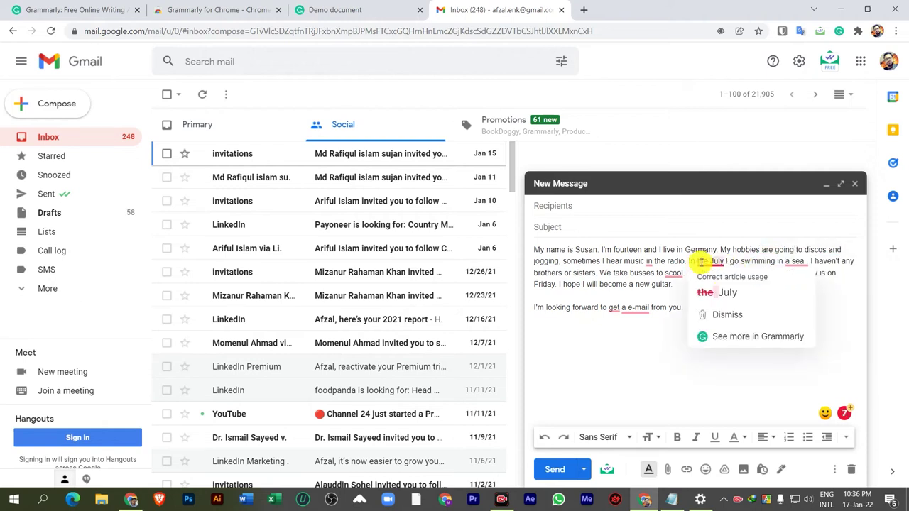
left_click(719, 294)
mouse_move(673, 273)
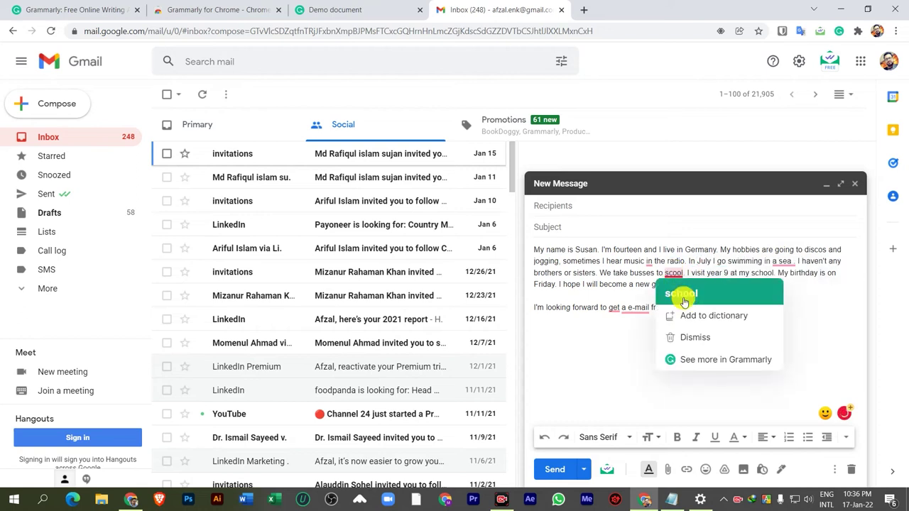
left_click(682, 297)
- Accept Grammarly's corrections "on" before "the radio" and "the sea", and remove the extra space after "sea"
mouse_move(652, 262)
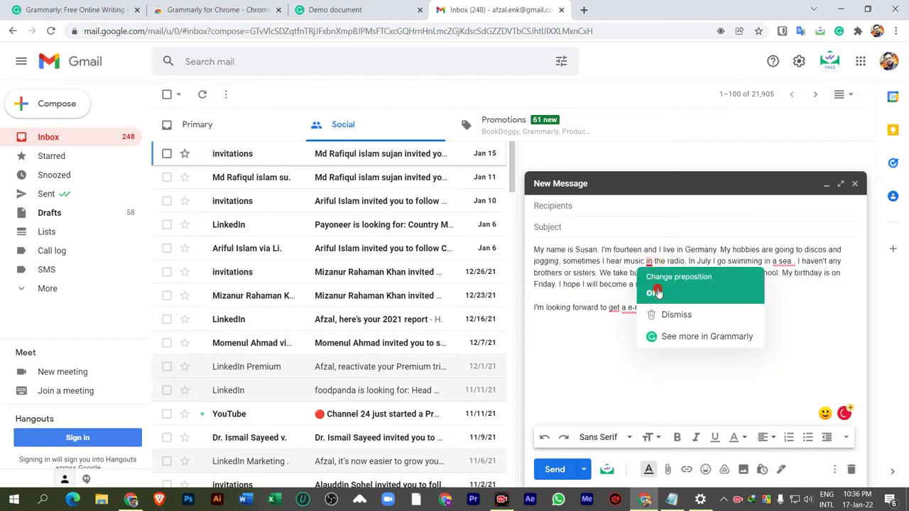
left_click(655, 292)
mouse_move(786, 261)
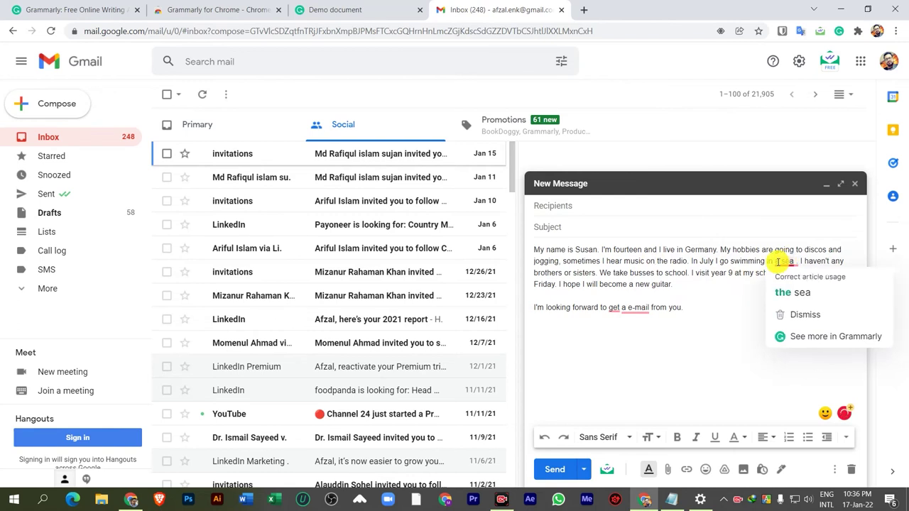
left_click(789, 291)
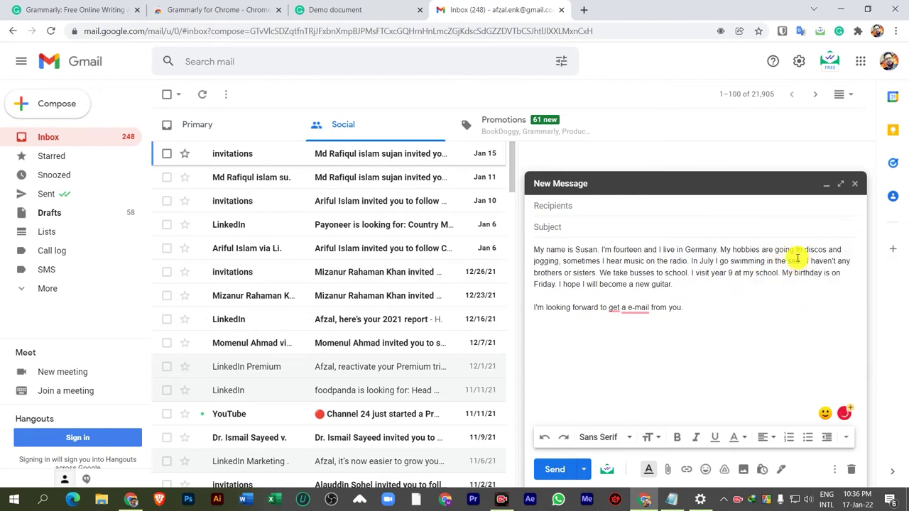
mouse_move(796, 262)
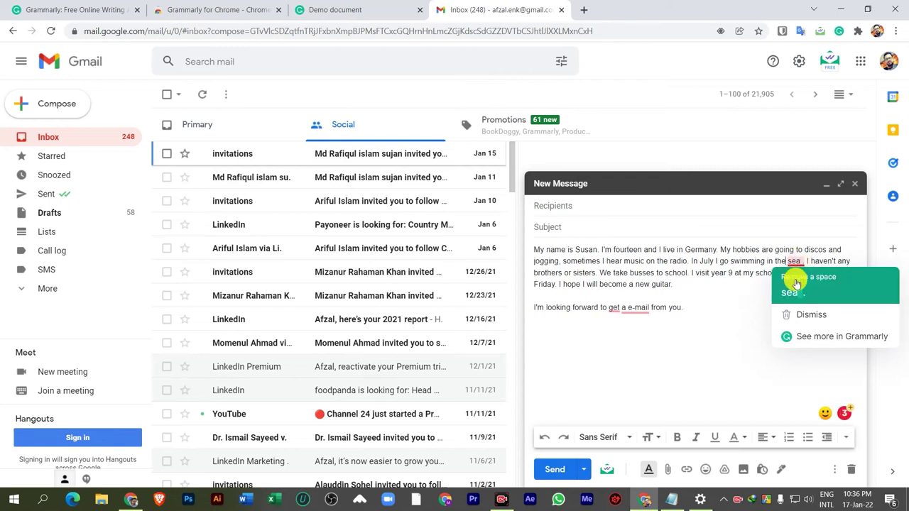
left_click(796, 287)
- Accept Grammarly's corrections "an e-mail" and "getting" in the closing sentence, keeping a period at its end
left_click(628, 311)
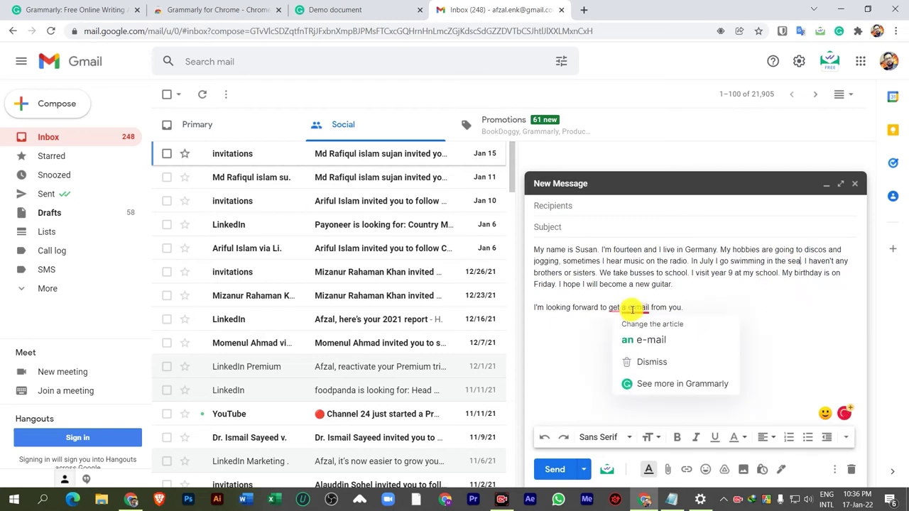
left_click(639, 335)
left_click(614, 307)
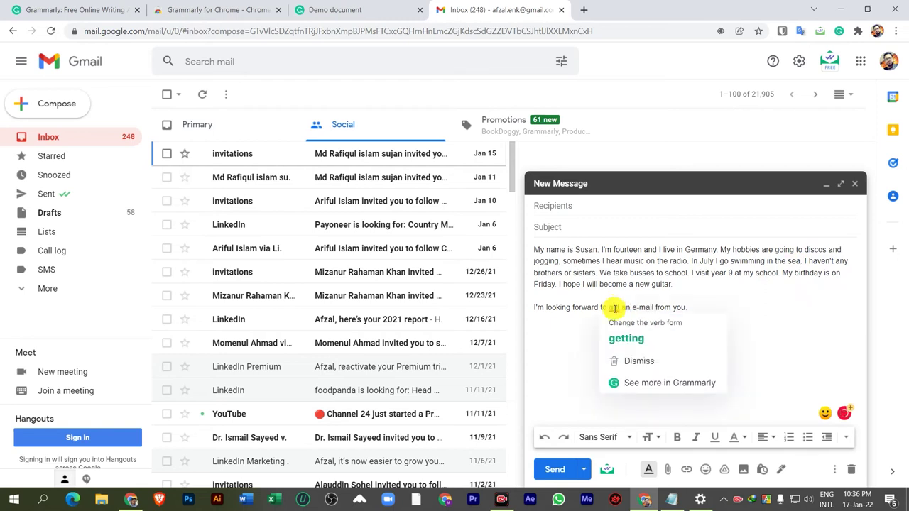
left_click(615, 338)
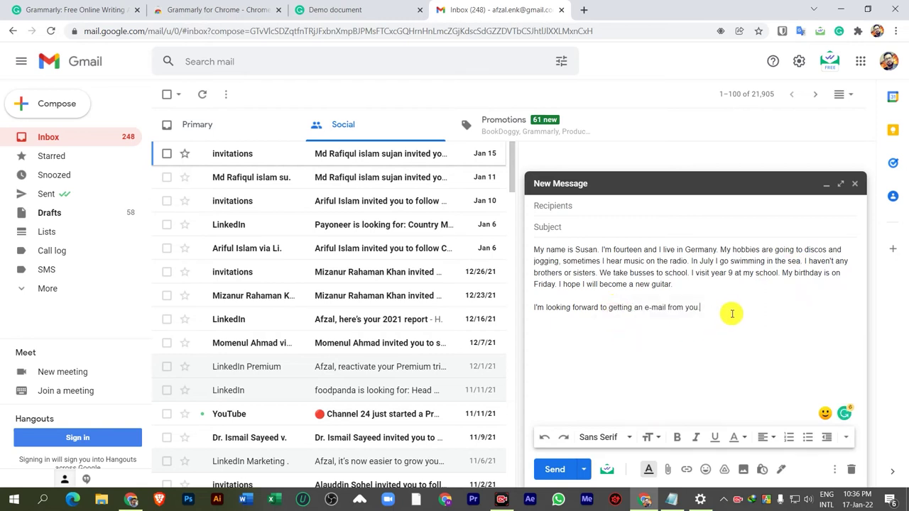
type(".")
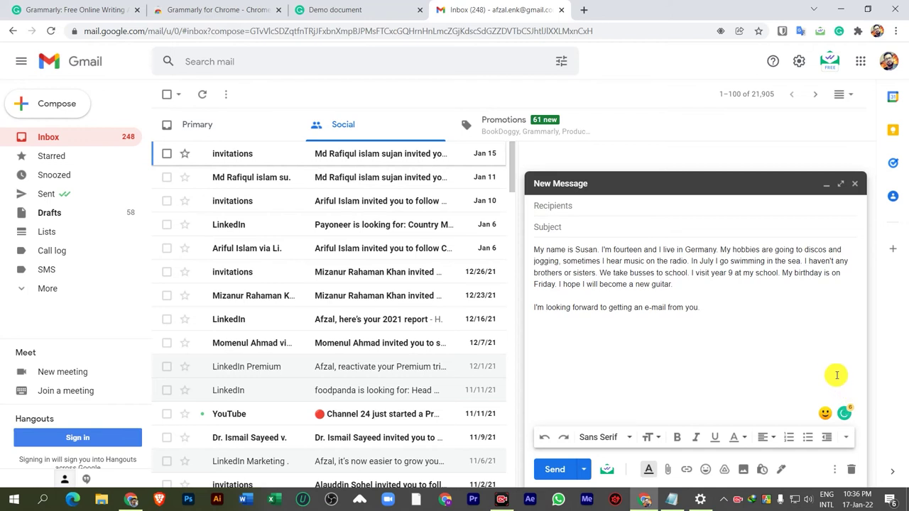
mouse_move(848, 417)
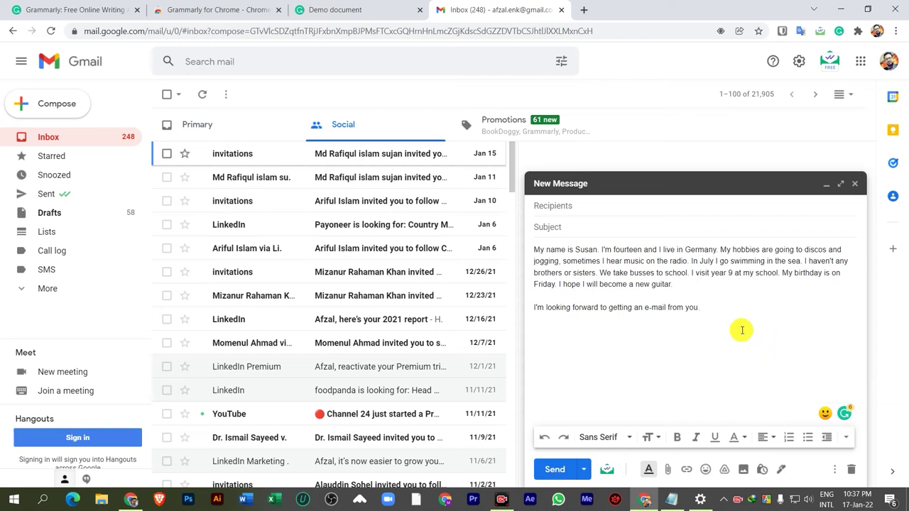
left_click_drag(700, 307, 536, 249)
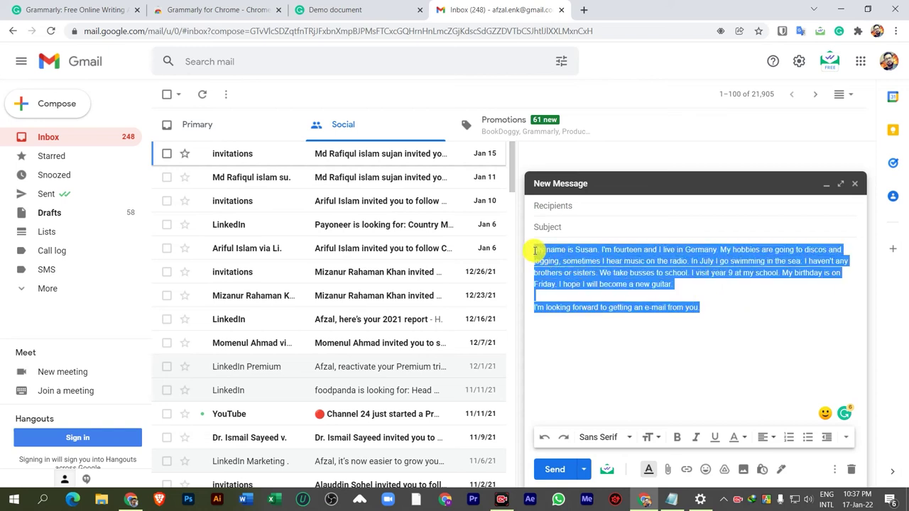
left_click(629, 341)
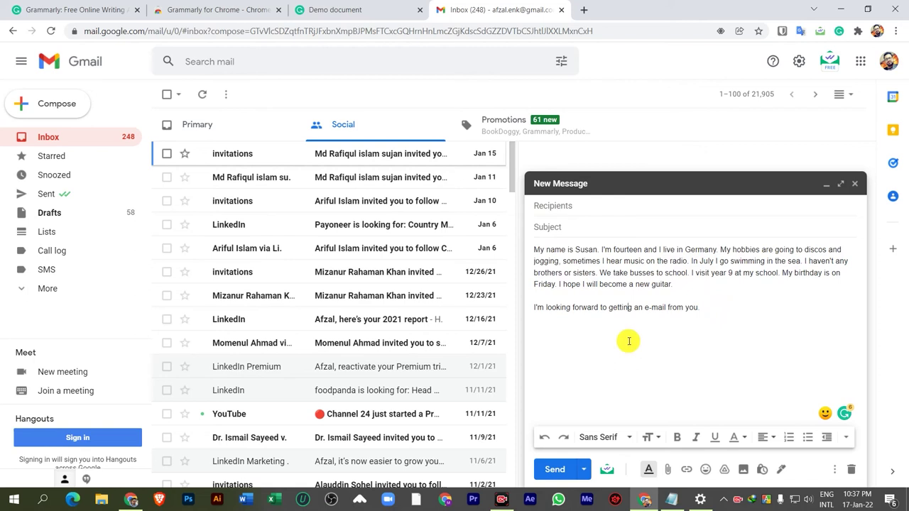
left_click(611, 273)
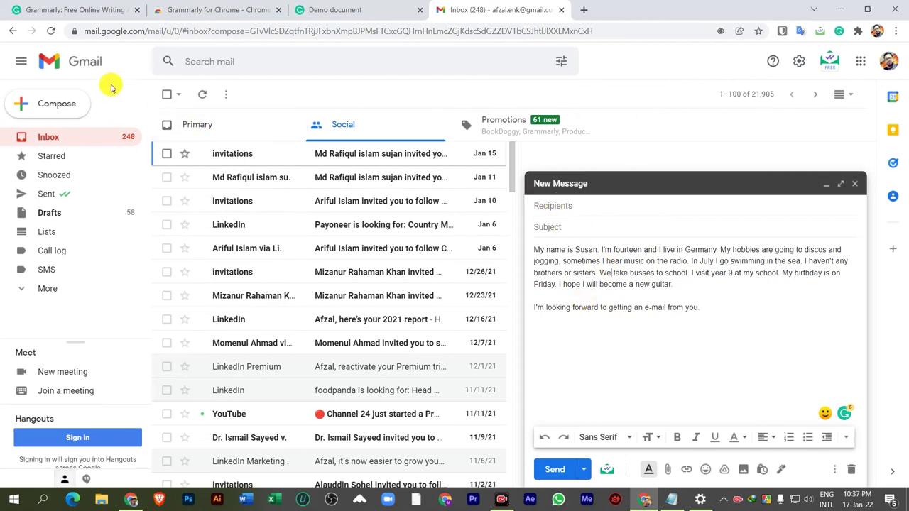
left_click(660, 318)
left_click(689, 263)
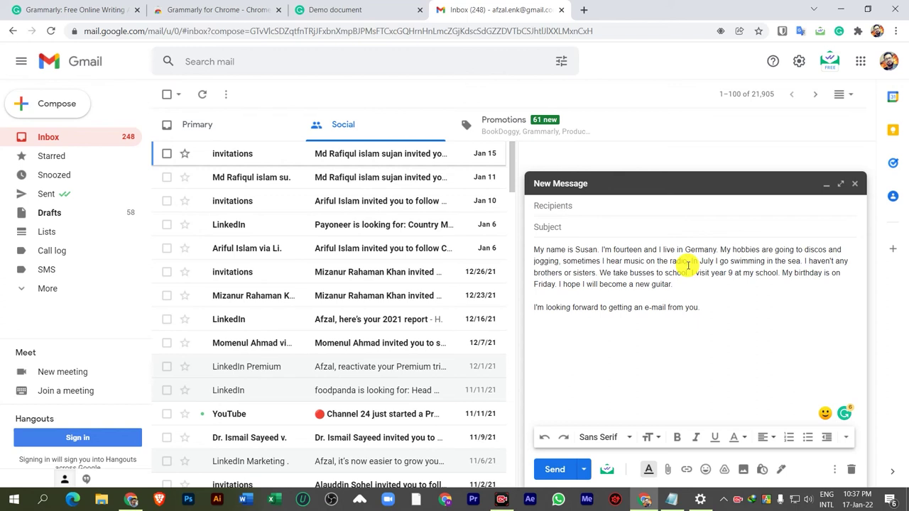